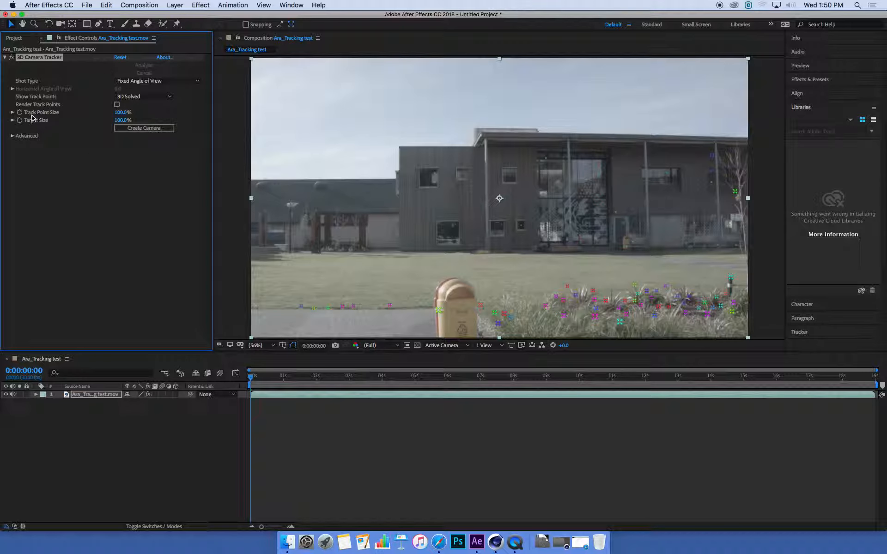
Set the 3D Camera Tracker's Track Point Size to 307% and scrub through the clip to check the enlarged points
drag(121, 112, 227, 123)
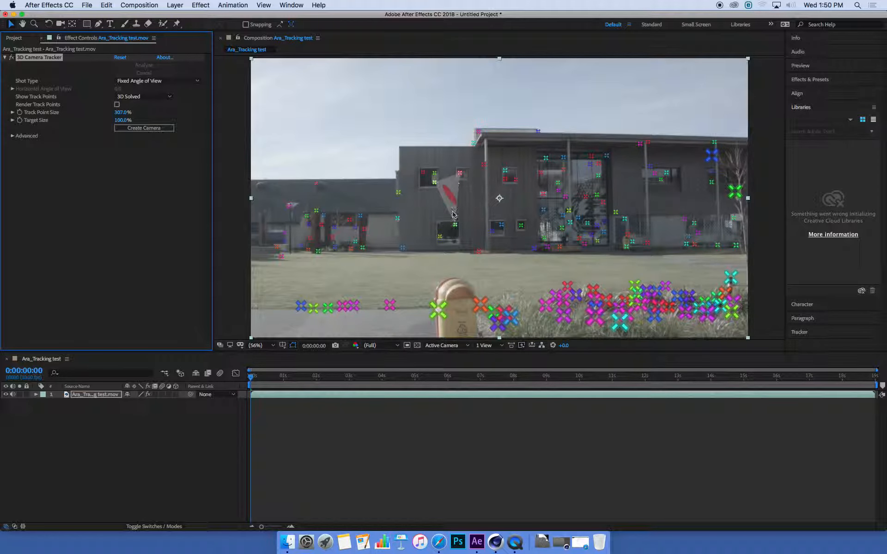
drag(250, 376, 642, 382)
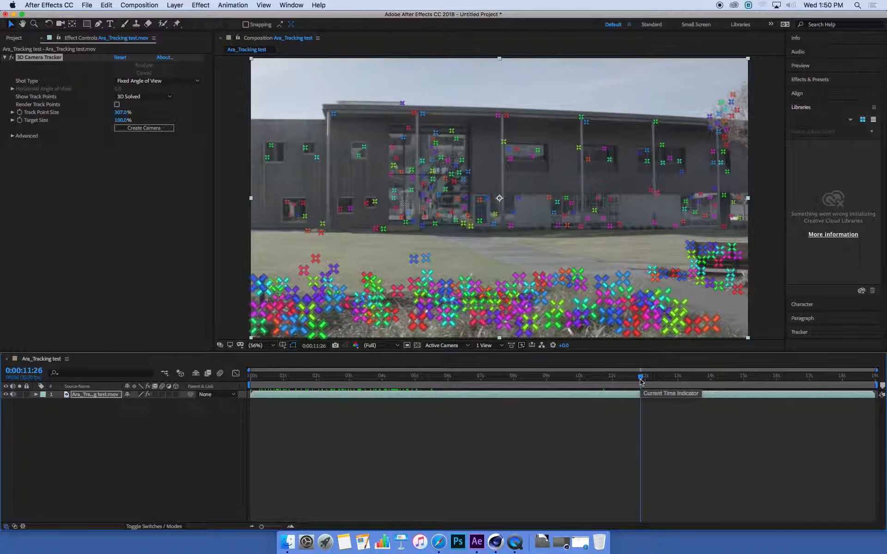
mouse_move(641, 381)
mouse_down()
mouse_move(252, 381)
mouse_move(650, 381)
mouse_up()
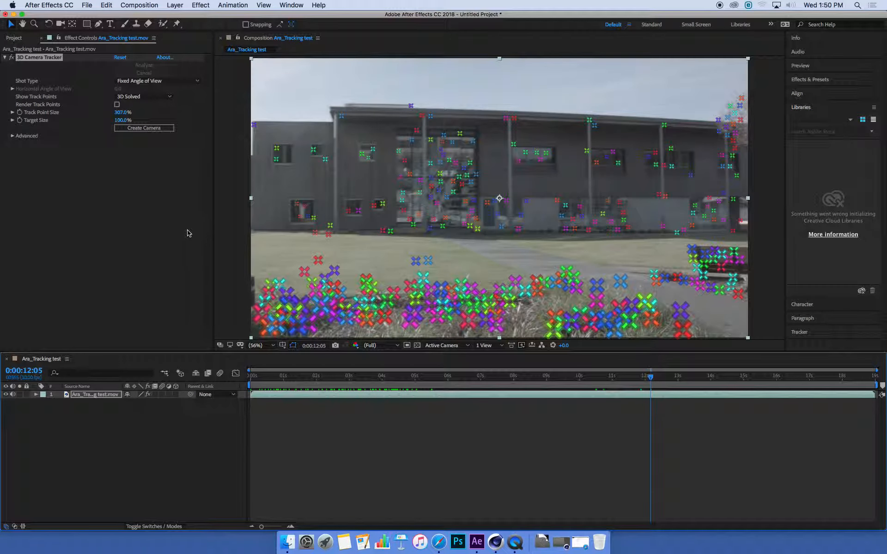
Expand the tracker's Advanced settings and scrub through the footage to examine the track points across the shot
click(13, 136)
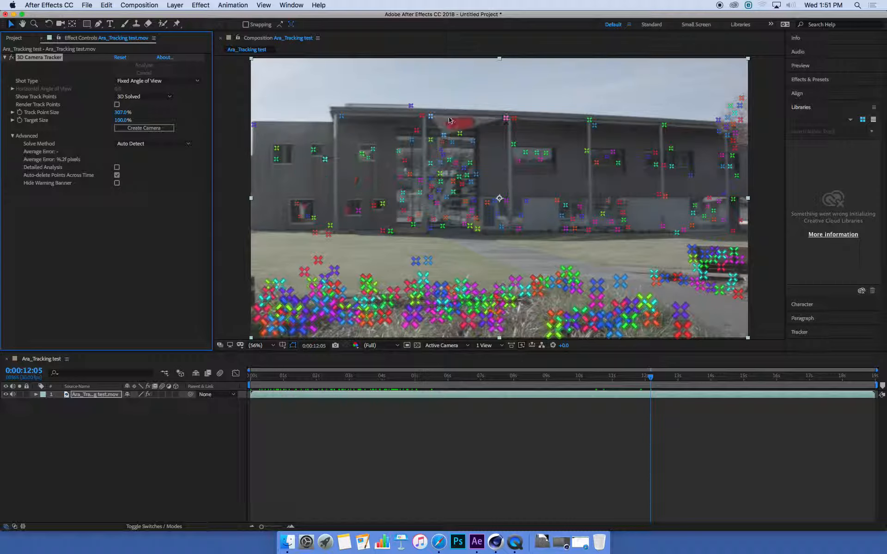
drag(420, 380, 546, 380)
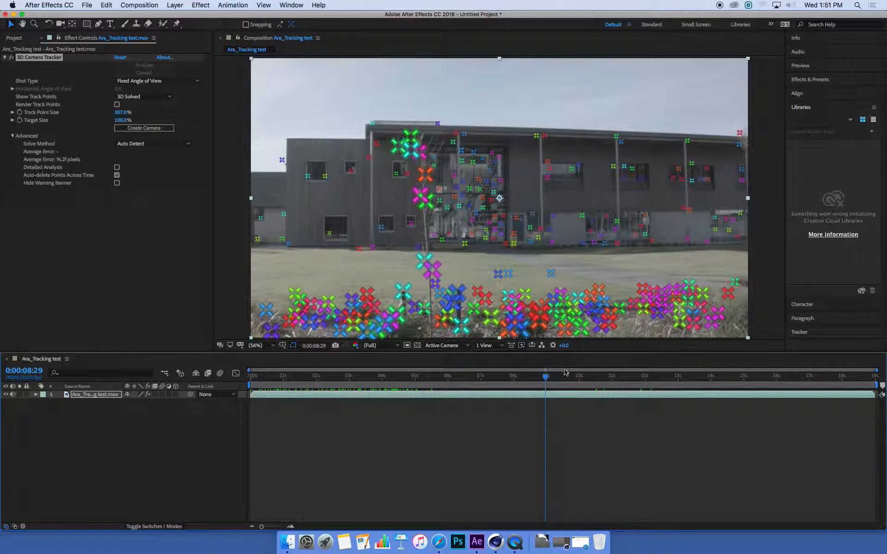
drag(548, 375, 771, 377)
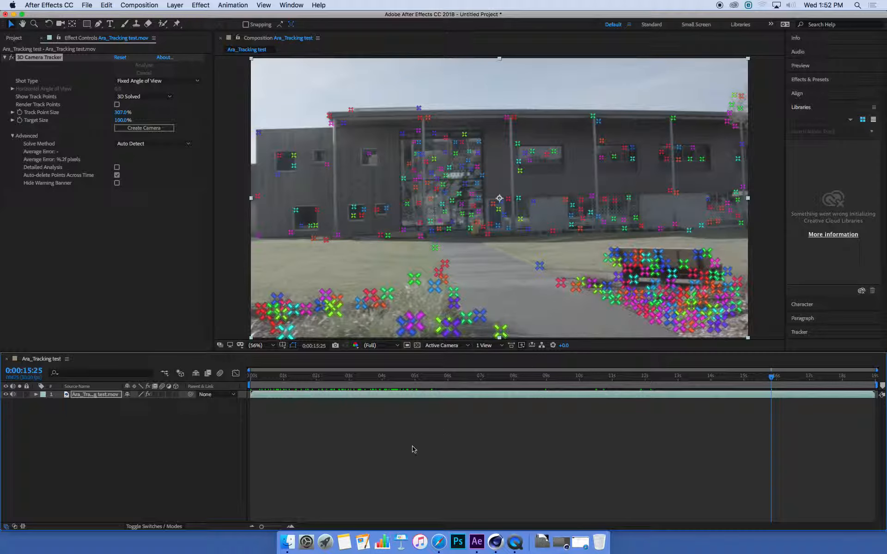
drag(466, 380, 845, 380)
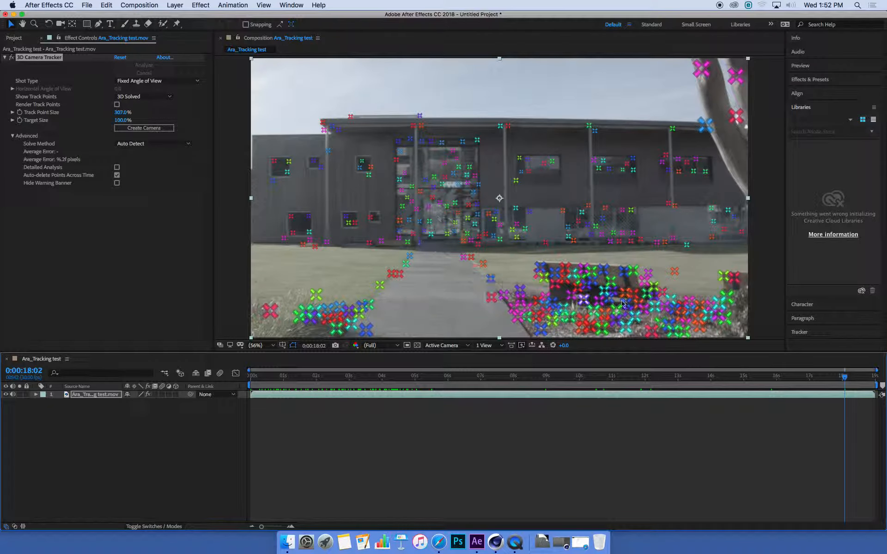
drag(846, 378, 847, 379)
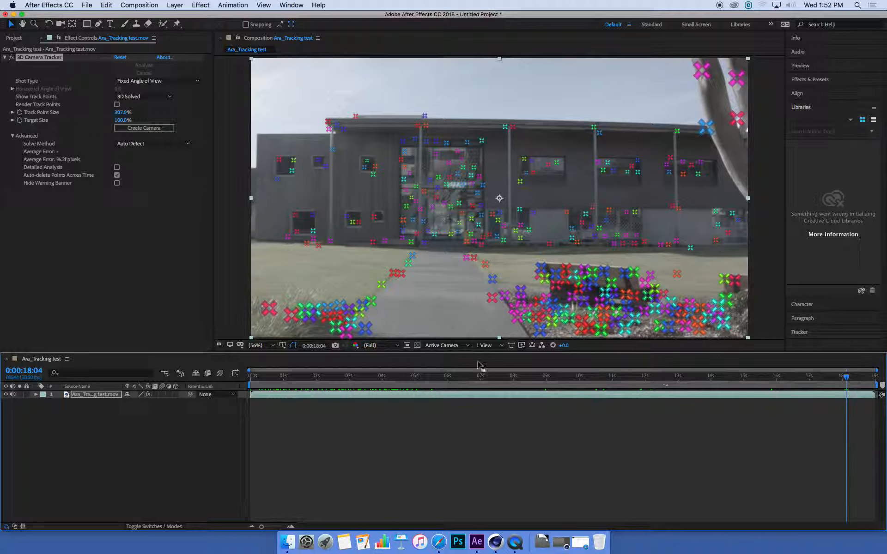
drag(832, 382, 845, 381)
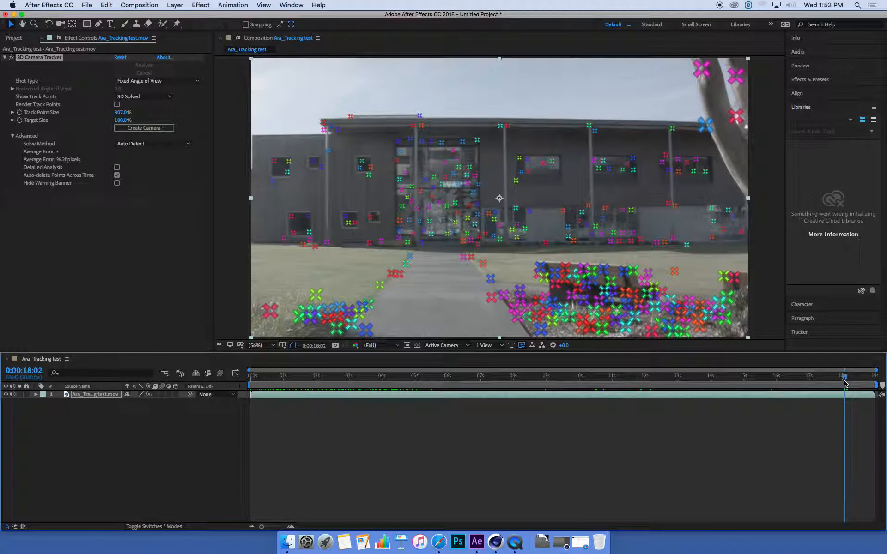
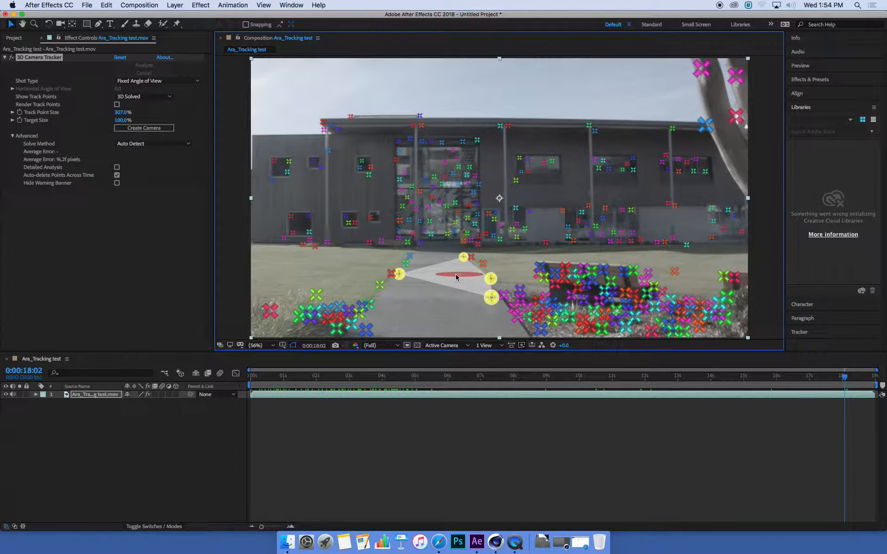
Set the ground plane and origin at the targeted path points, then create a solid and camera from that target
right_click(456, 274)
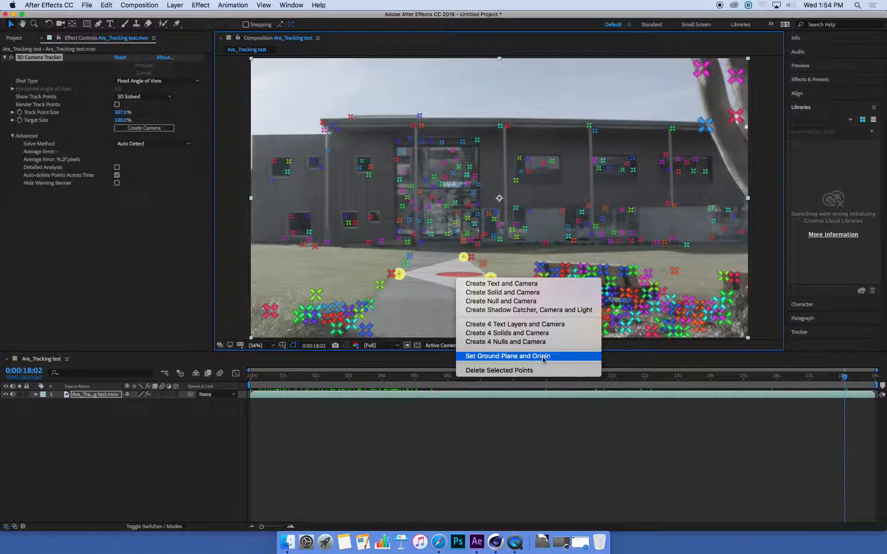
click(481, 361)
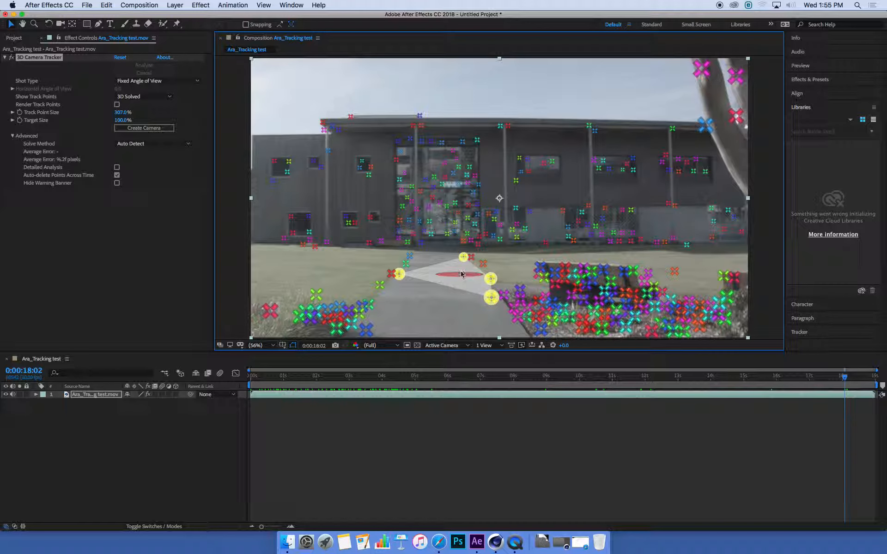
right_click(457, 277)
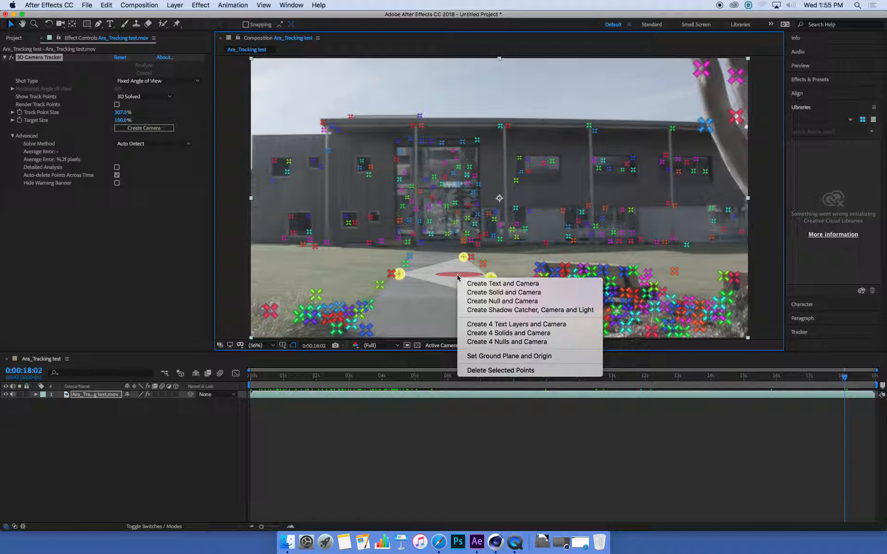
click(504, 294)
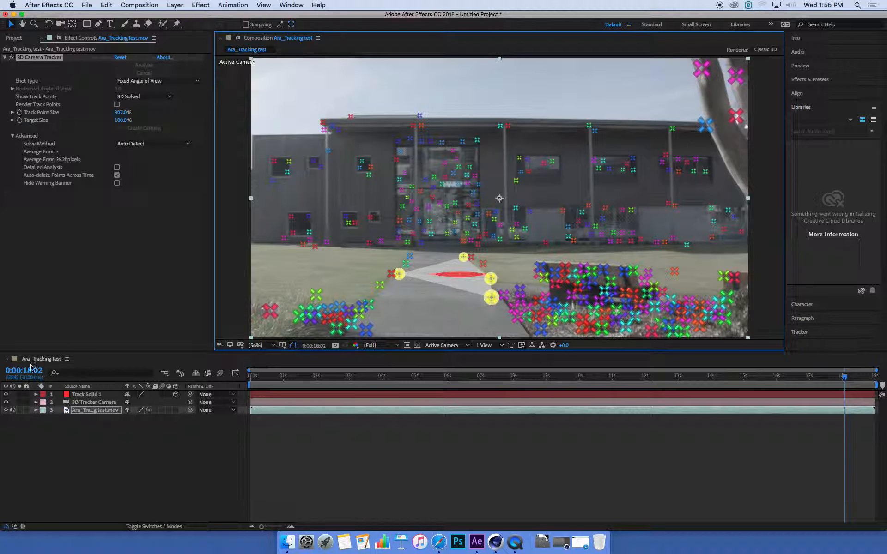
Enlarge the track solid on the path and set its Z Rotation to -47°
click(93, 396)
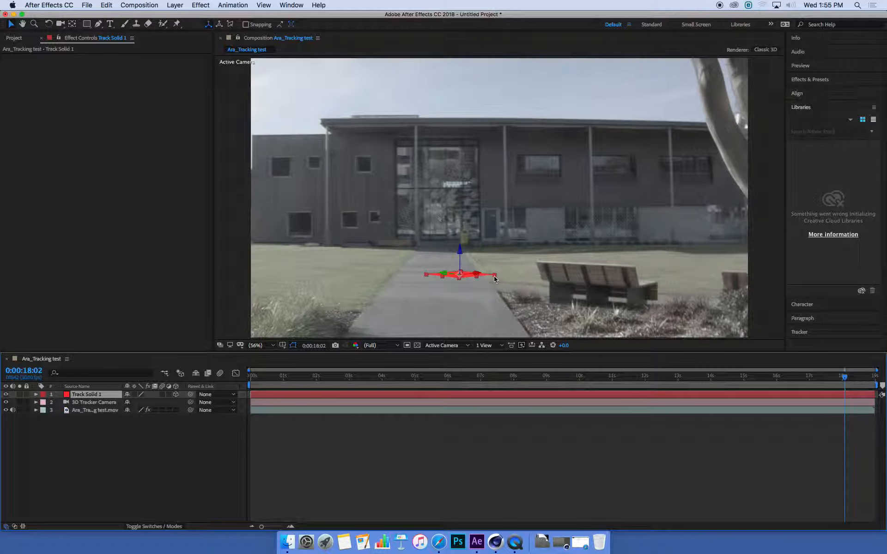
drag(494, 276, 469, 264)
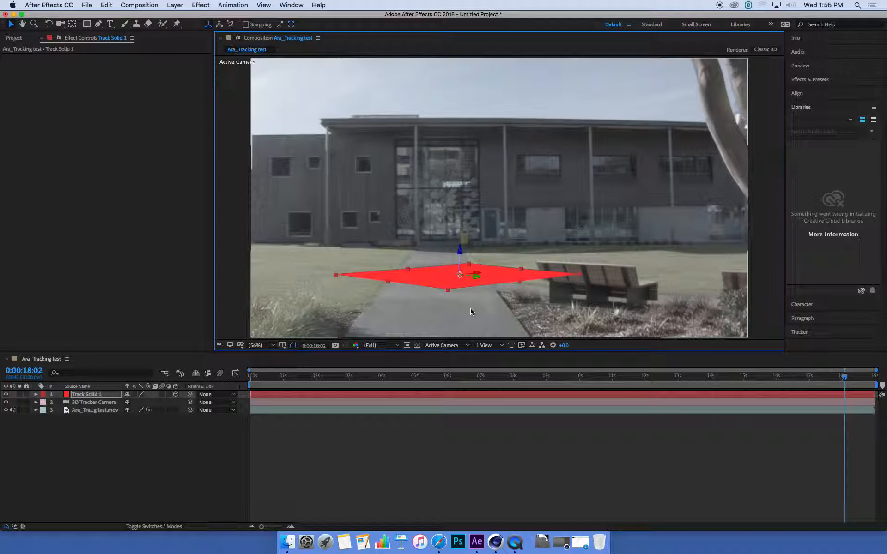
click(87, 395)
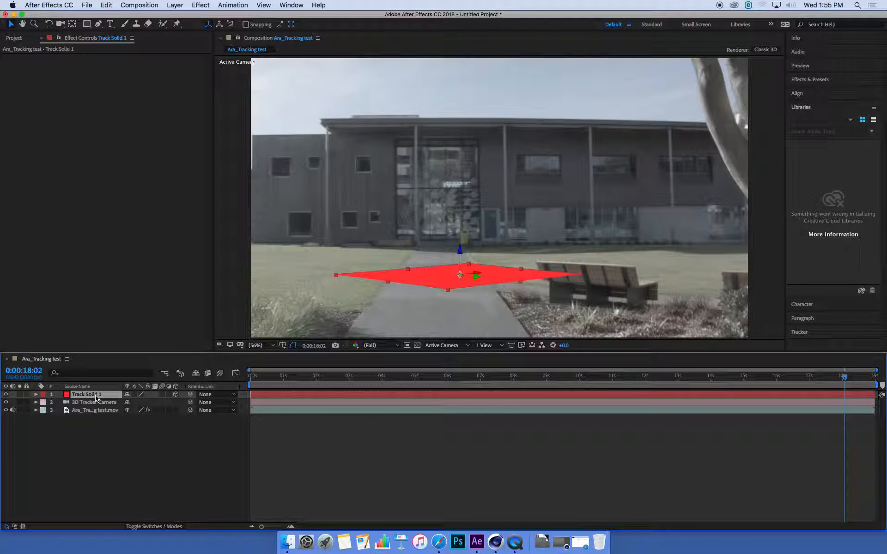
key(r)
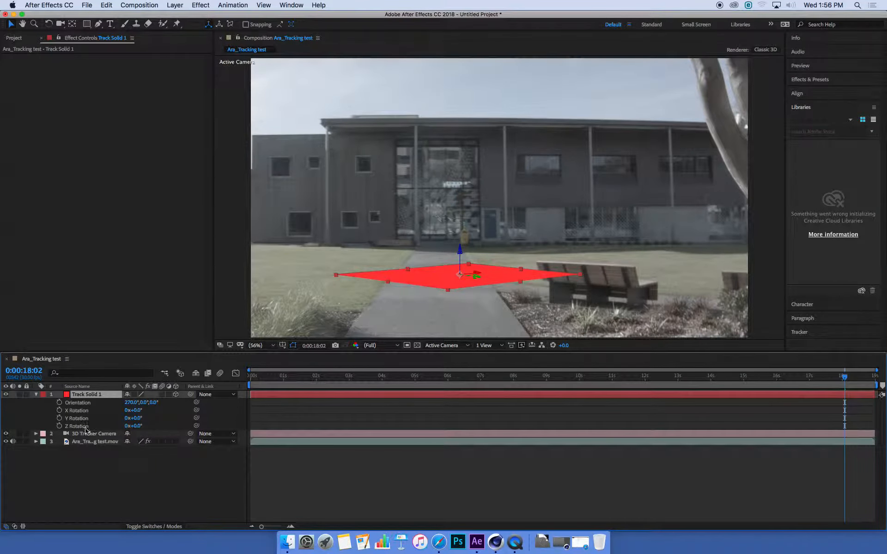
drag(134, 427, 110, 423)
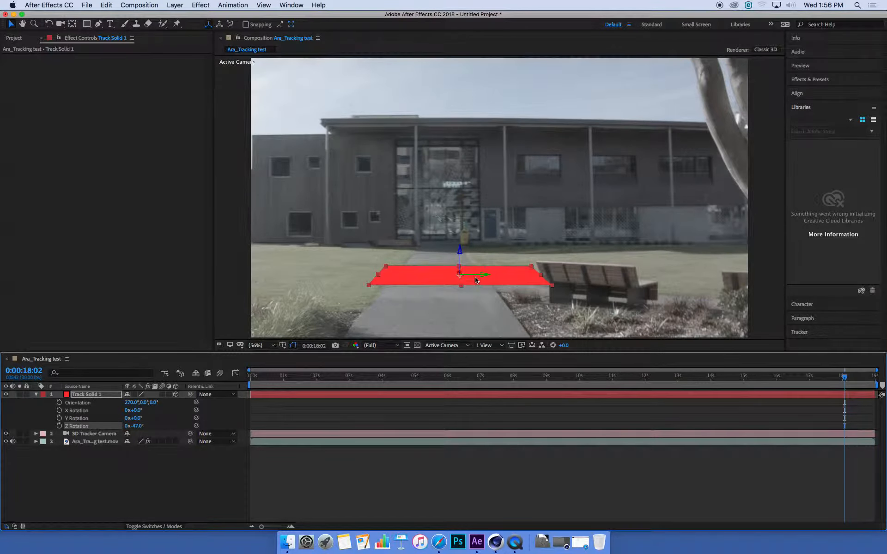
Reshape the red solid's sides and bottom edge so it stretches along the footpath toward the frame's lower edge
click(476, 274)
drag(470, 278, 365, 279)
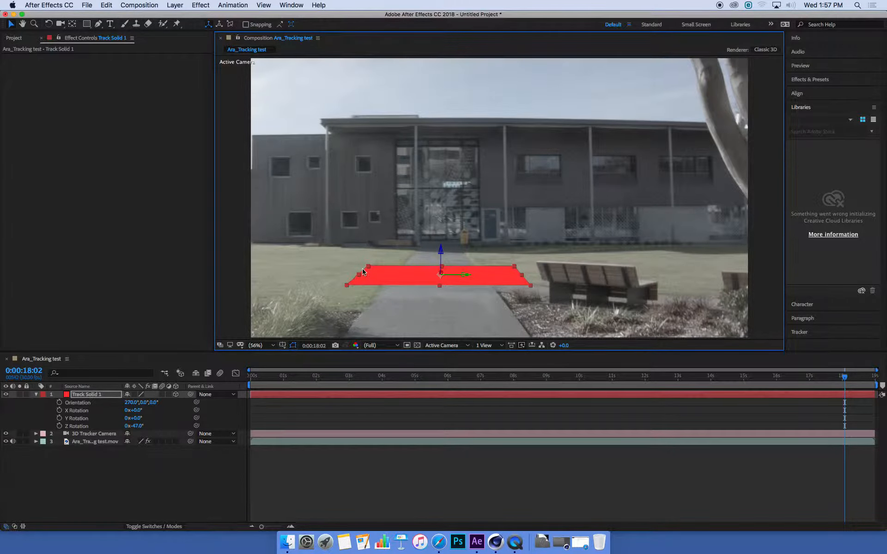
drag(360, 276, 392, 277)
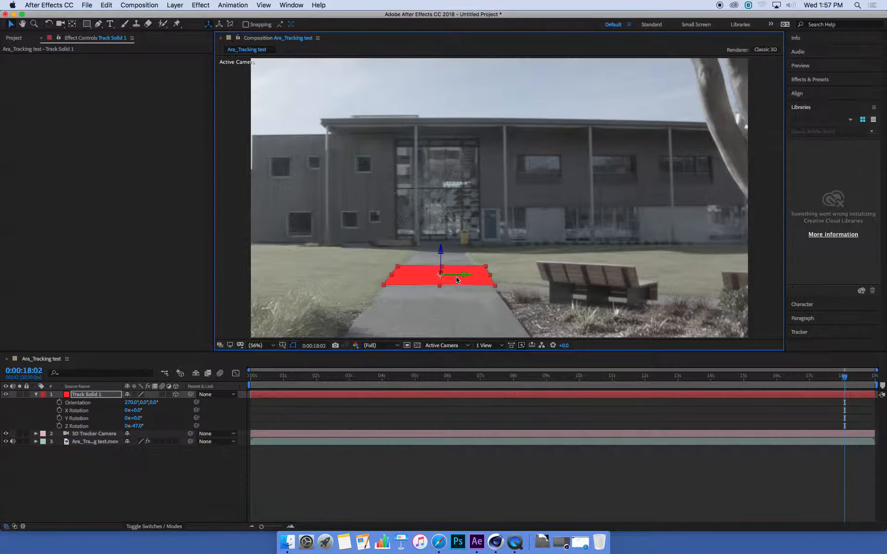
drag(439, 286, 450, 349)
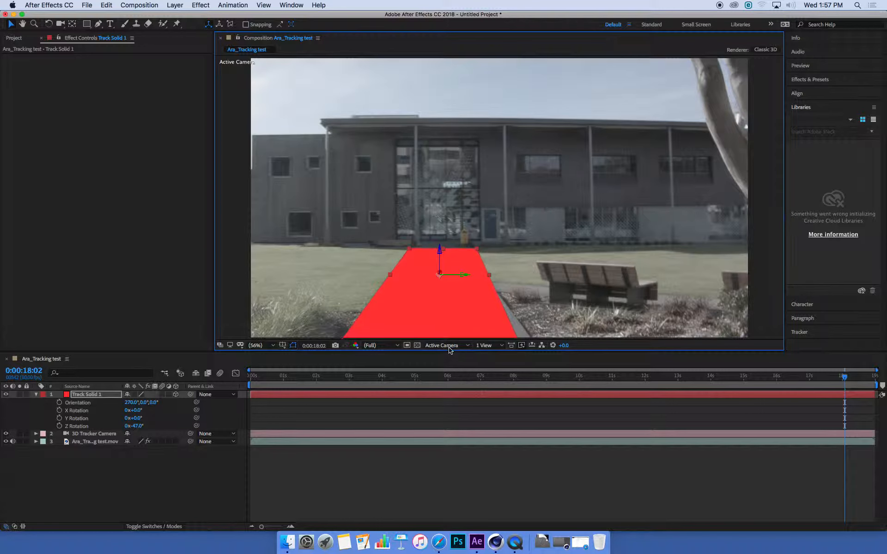
drag(489, 275, 484, 278)
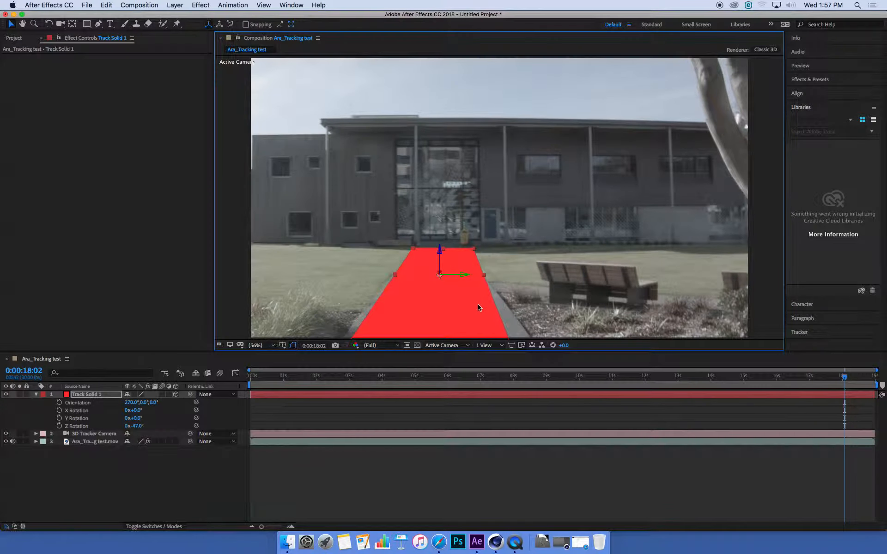
Adjust the solid's corner so it fits the width of the footpath
key(space)
drag(489, 209, 489, 190)
drag(434, 309, 409, 296)
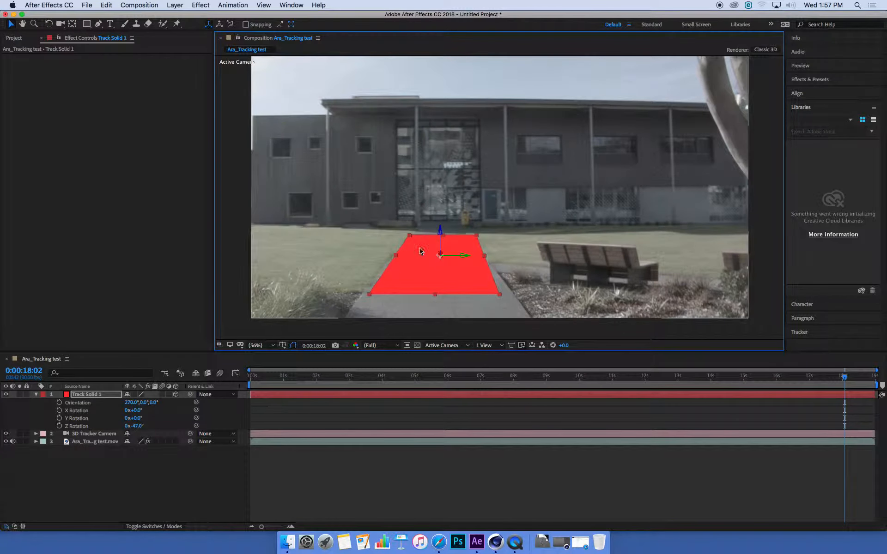
drag(484, 257, 485, 257)
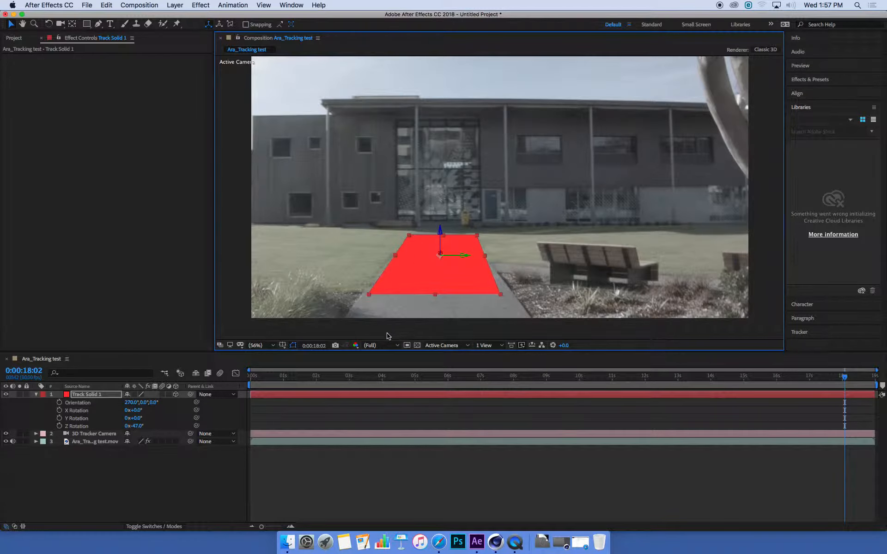
Play back the composition from the start to check how the red solid follows the path
drag(265, 378, 239, 380)
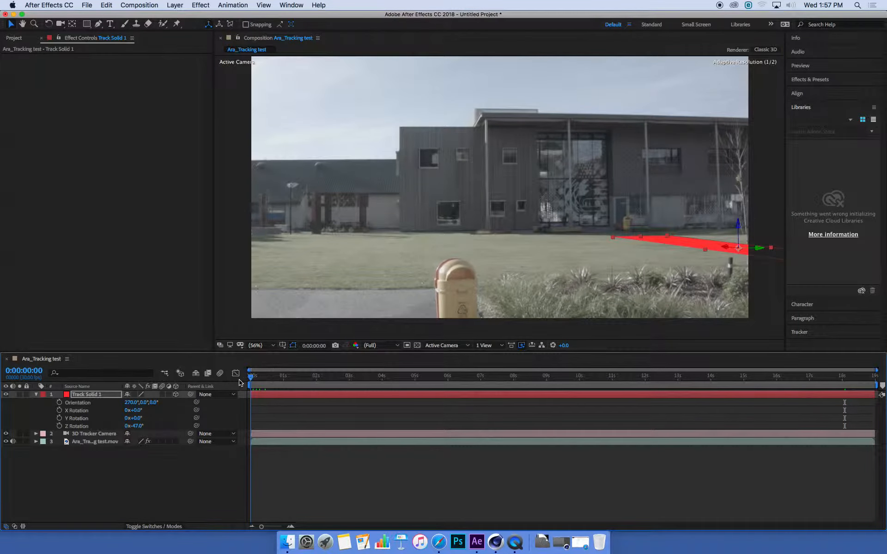
click(274, 378)
drag(275, 383, 227, 382)
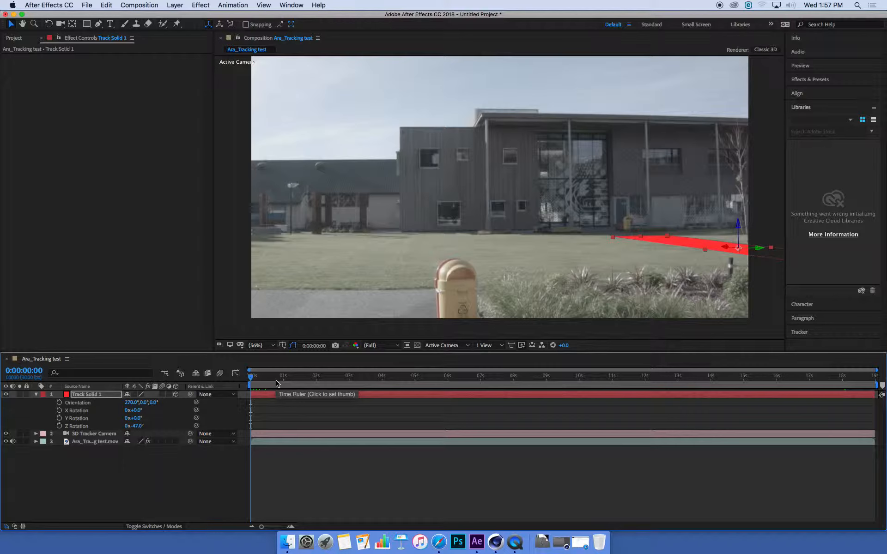
key(space)
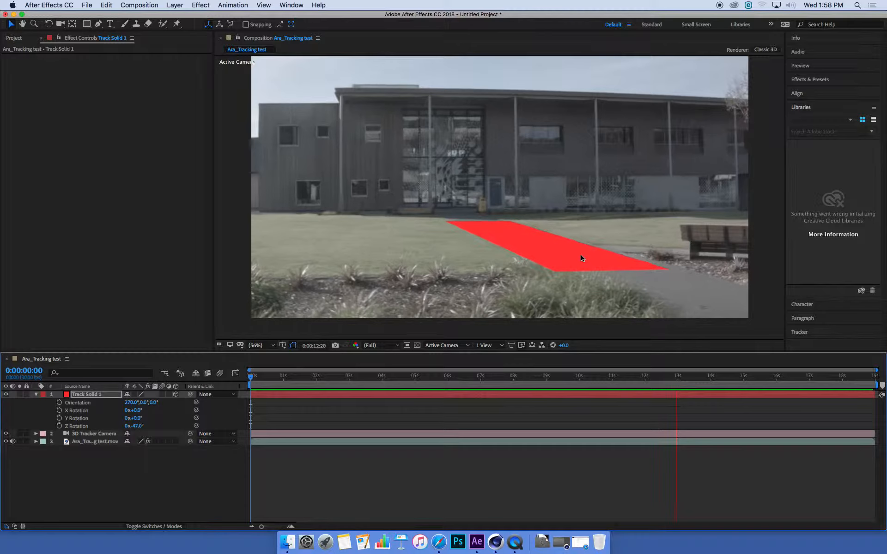
drag(482, 380, 252, 381)
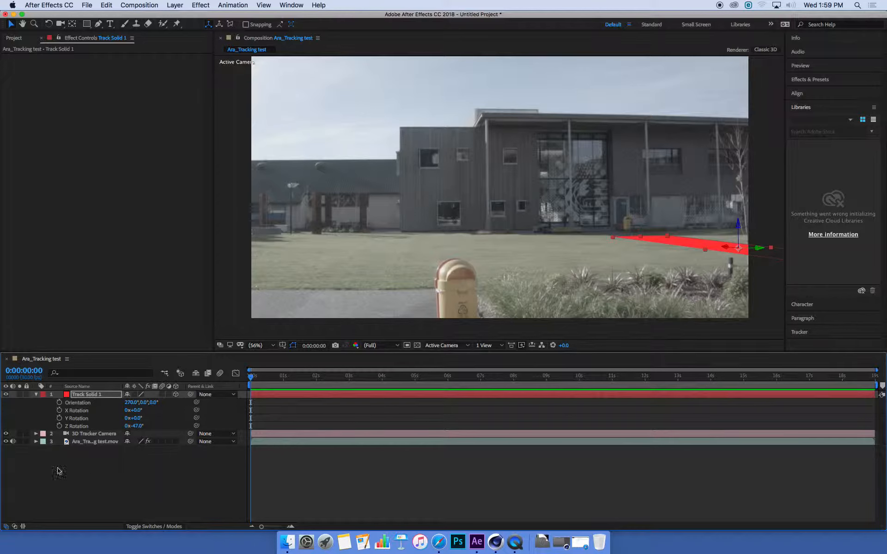
Show the 3D Camera Tracker points on the footage layer and select three track points on the building's left wall
click(90, 443)
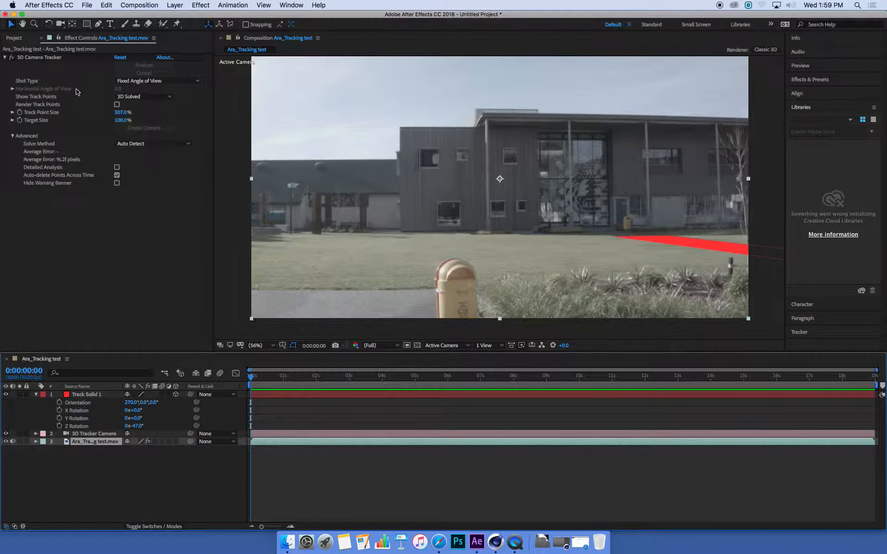
click(46, 58)
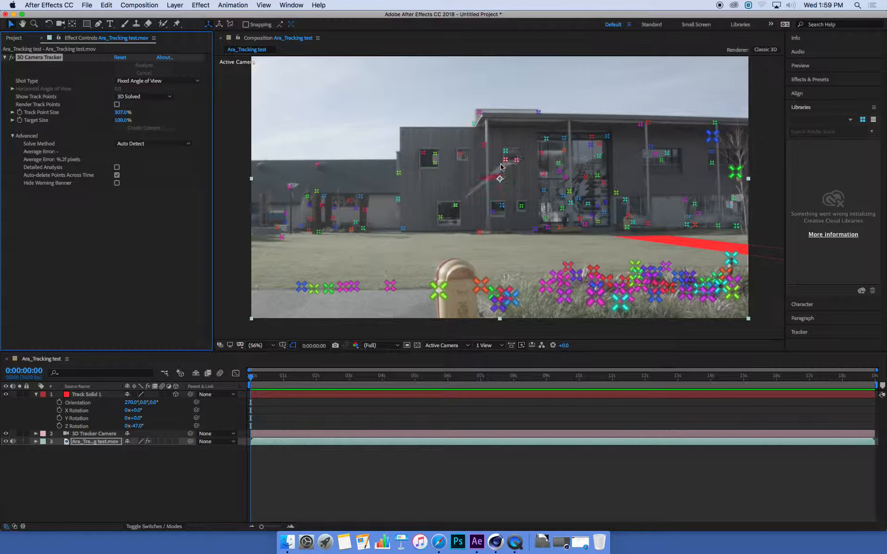
click(399, 175)
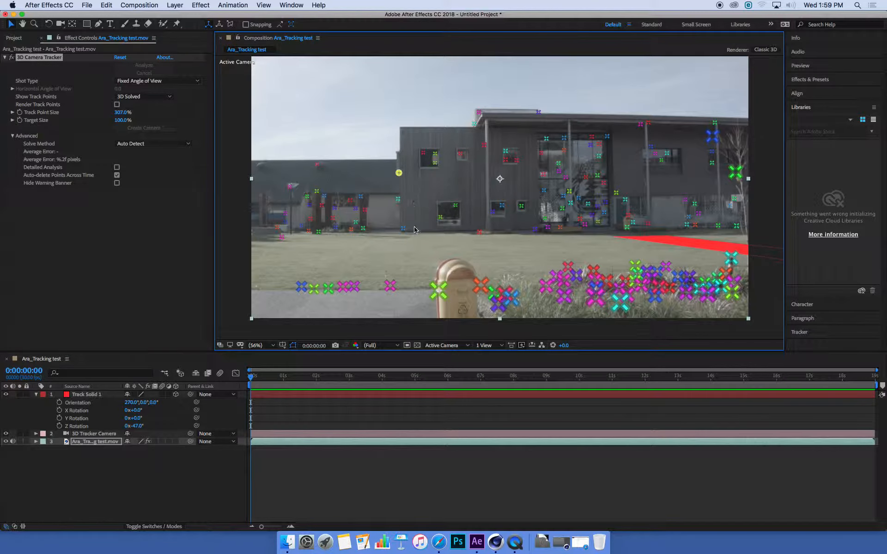
shift+click(403, 228)
shift+click(484, 144)
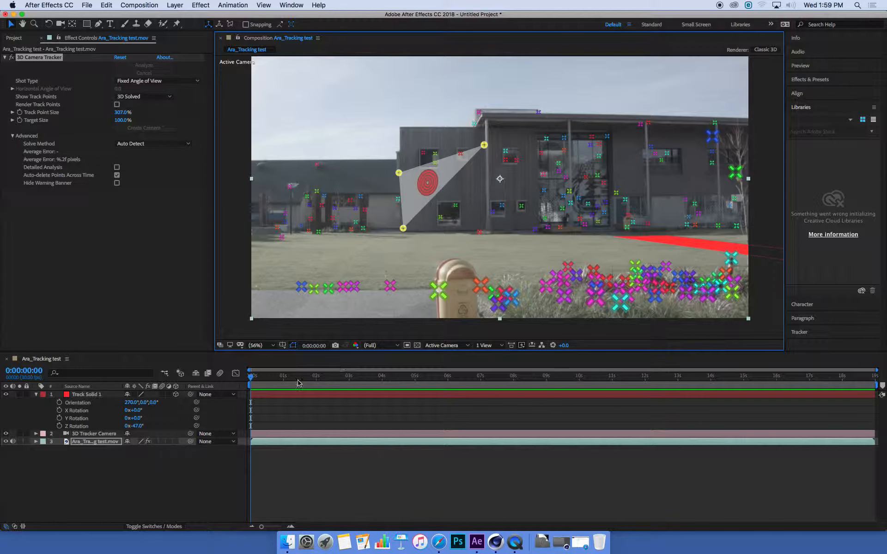
Create a solid from the track points on the building wall at 0:00:05:04
click(274, 377)
drag(275, 378, 327, 378)
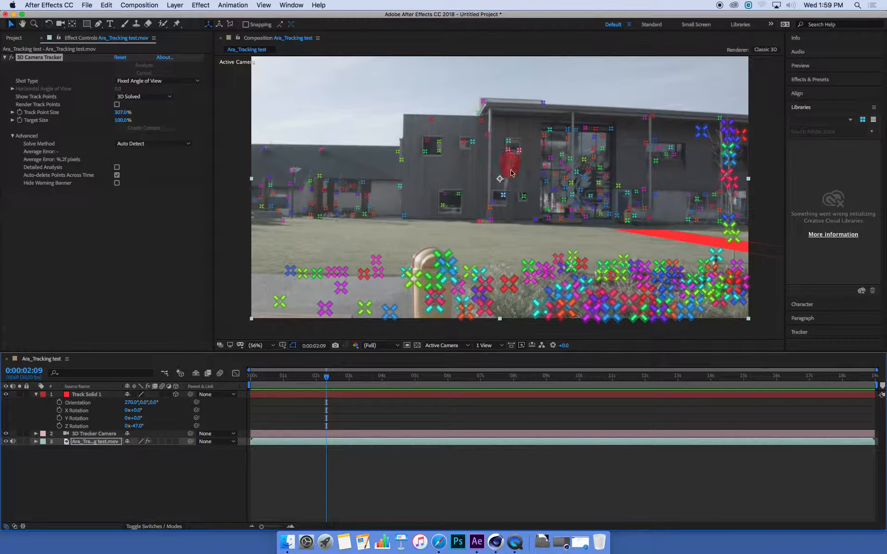
drag(325, 380, 422, 387)
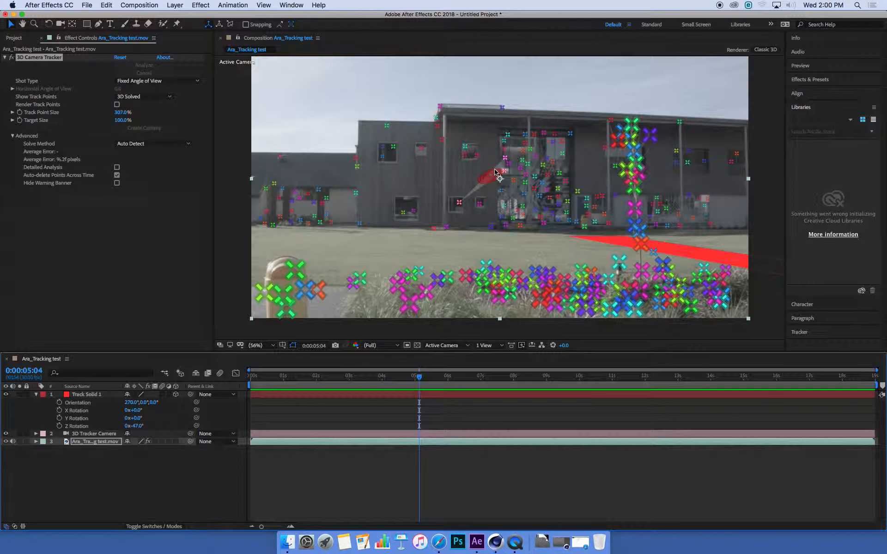
click(470, 196)
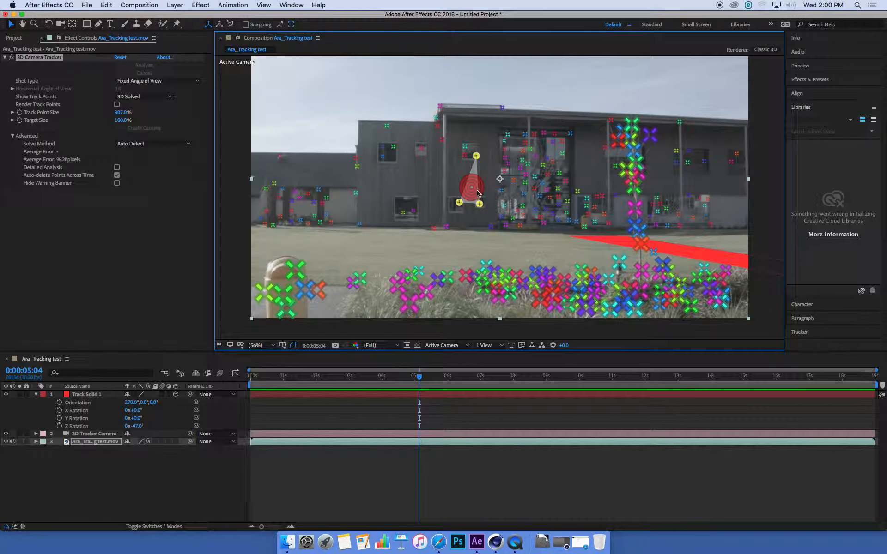
right_click(472, 187)
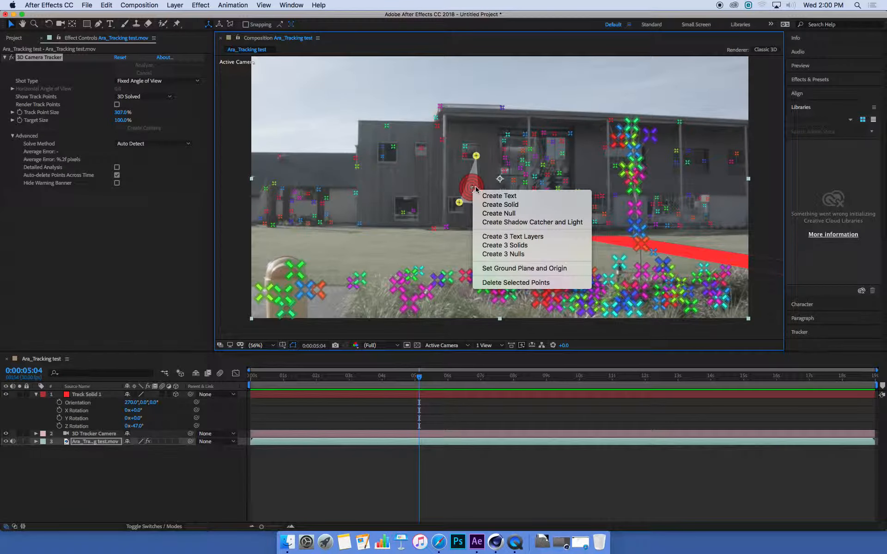
click(505, 209)
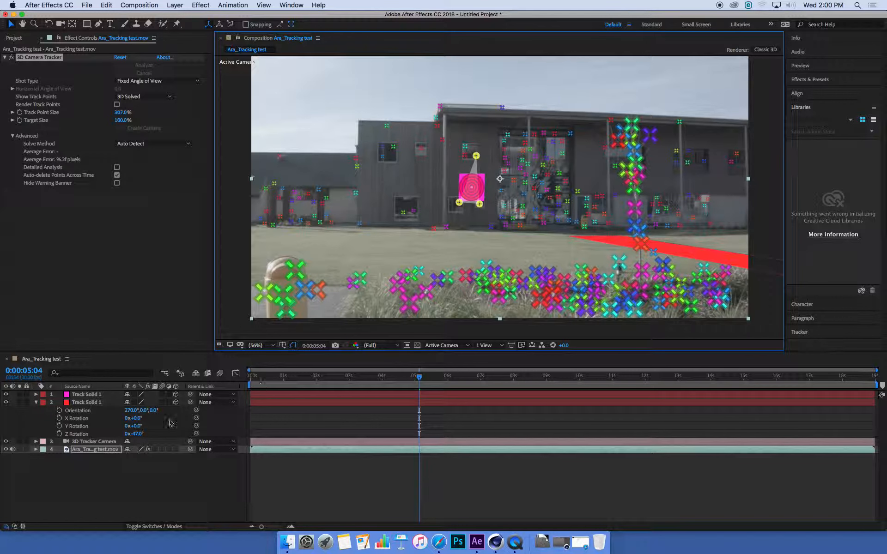
Enlarge and reposition the magenta wall solid so it covers the building's left end
click(92, 395)
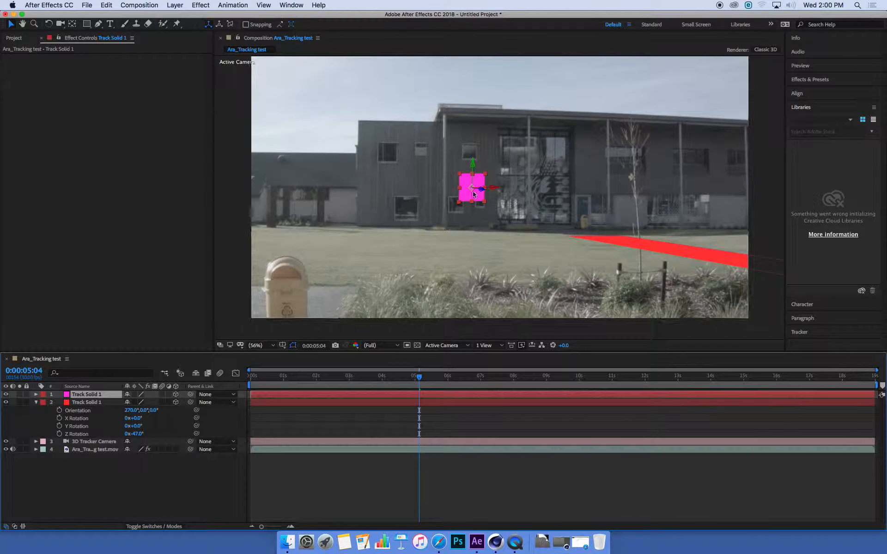
drag(473, 165, 511, 56)
drag(459, 177, 471, 230)
drag(495, 179, 476, 179)
drag(294, 188, 418, 192)
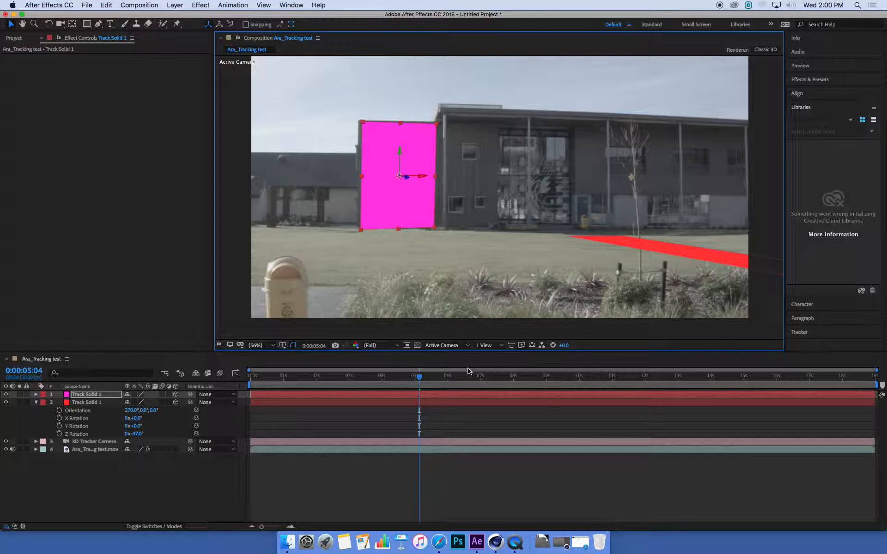
drag(362, 181, 361, 180)
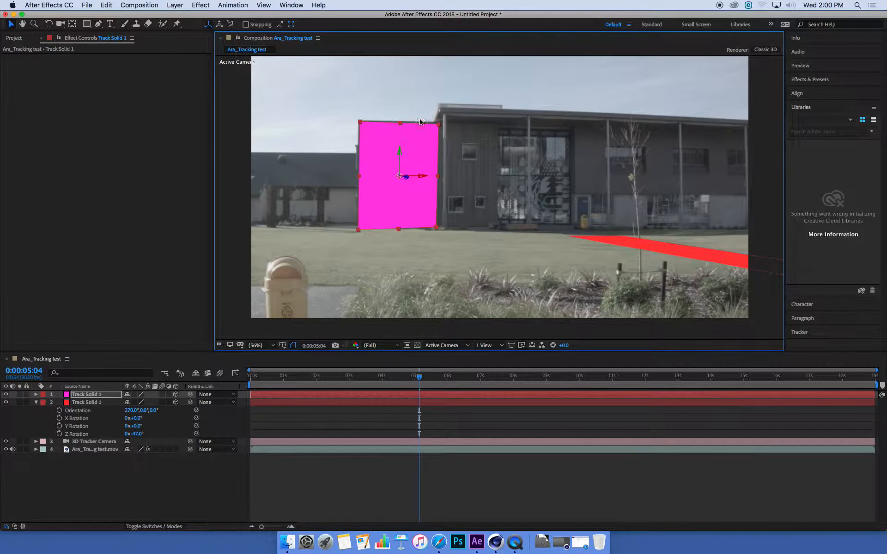
Play and scrub through the shot to check that both solids stay locked to the footage
drag(265, 378, 225, 381)
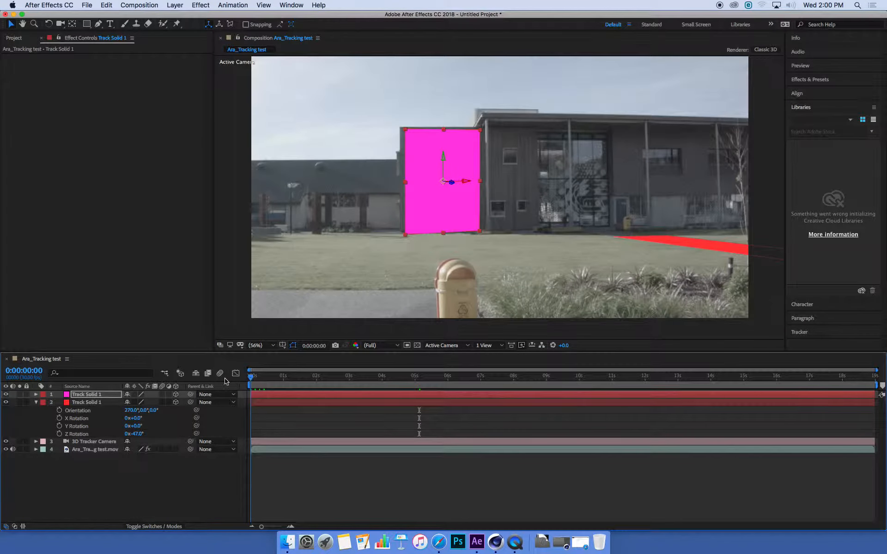
key(space)
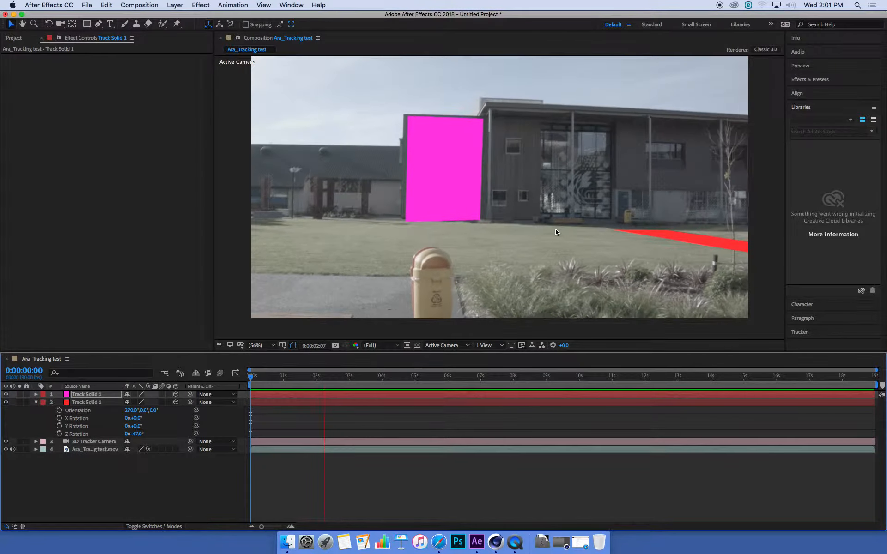
drag(445, 377, 588, 387)
click(35, 403)
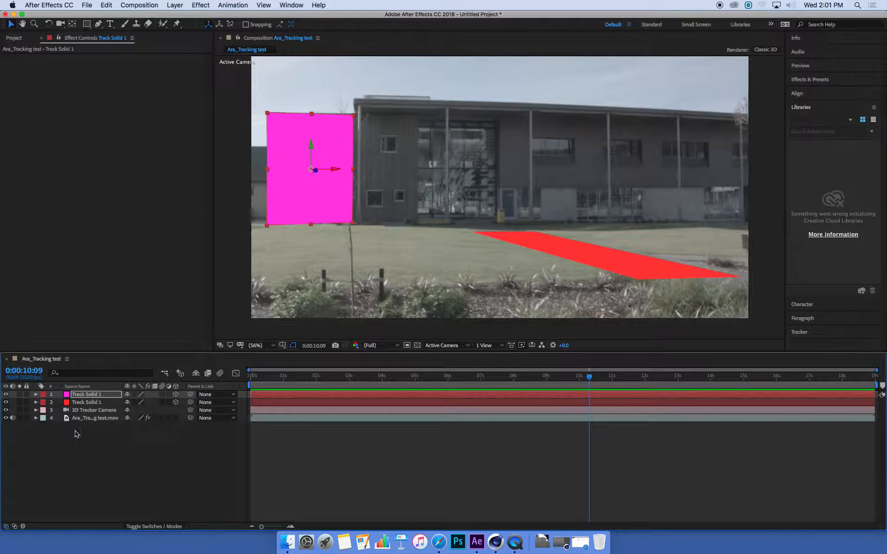
click(397, 379)
drag(400, 381, 705, 386)
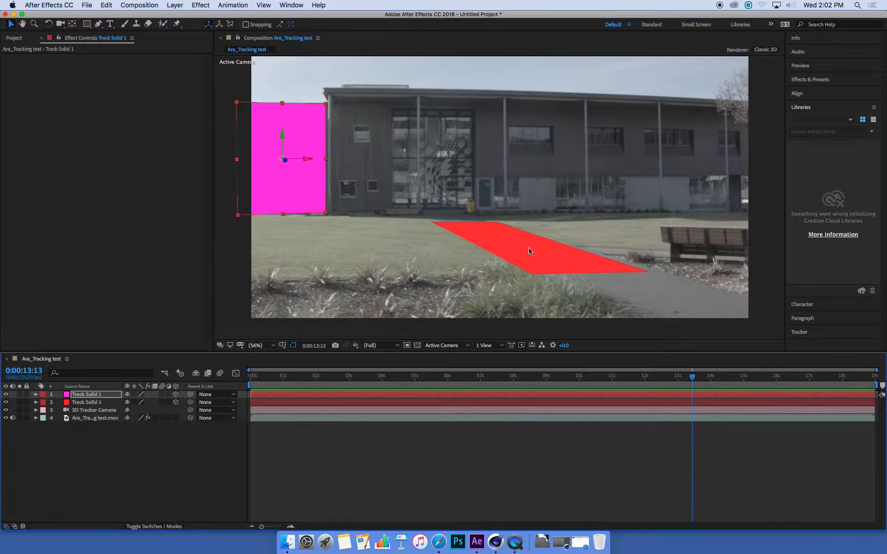
click(479, 377)
drag(475, 380, 560, 367)
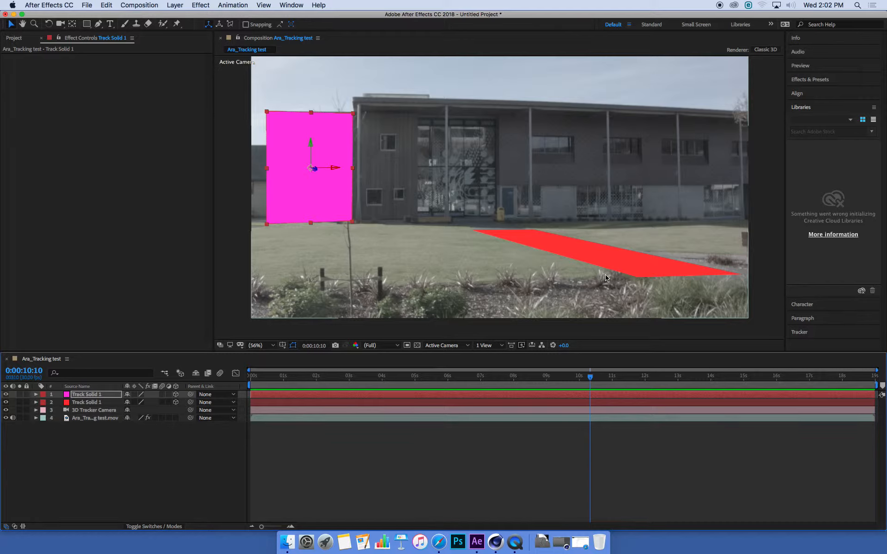
right_click(518, 546)
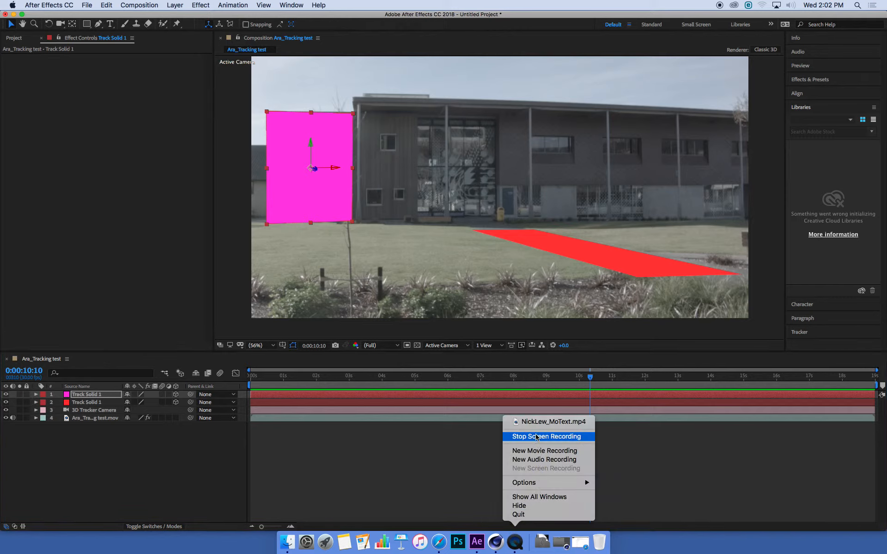